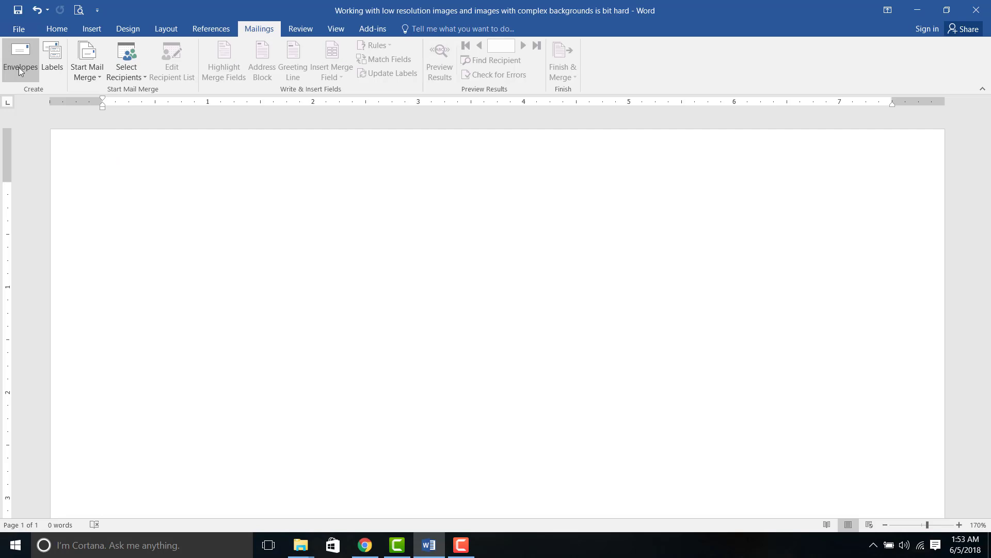
# Open Mailings > Envelopes and move the Envelopes and Labels dialog to the left.
pyautogui.click(15, 69)
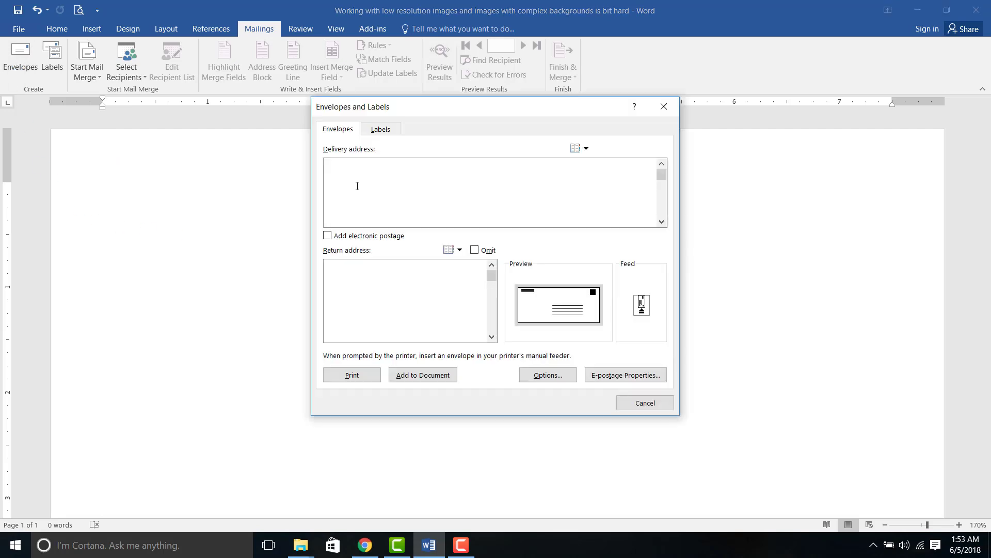
pyautogui.moveTo(458, 115); pyautogui.dragTo(380, 85)
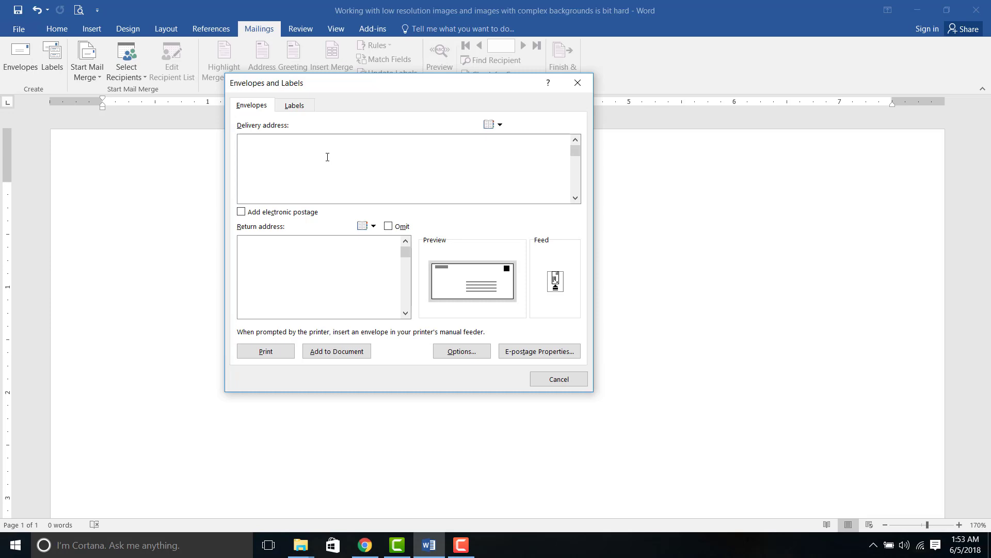
# Enter 'Name Address Phone' as both delivery and return address, keeping Omit unchecked.
pyautogui.write('Na')
pyautogui.write('me ')
pyautogui.write('Ad')
pyautogui.write('dress ')
pyautogui.write('Pho')
pyautogui.write('ne')
pyautogui.write('Nam')
pyautogui.write('e ')
pyautogui.write('Ad')
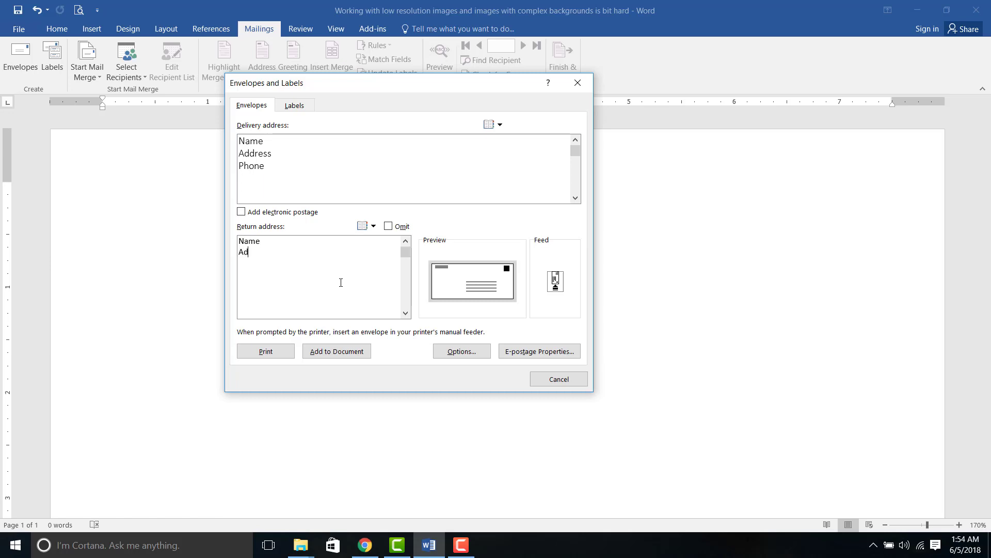
pyautogui.write('dree')
pyautogui.press('BackSpace')
pyautogui.write('ss ')
pyautogui.write('Pho')
pyautogui.write('ne')
pyautogui.click(388, 226)
pyautogui.click(390, 227)
pyautogui.click(295, 105)
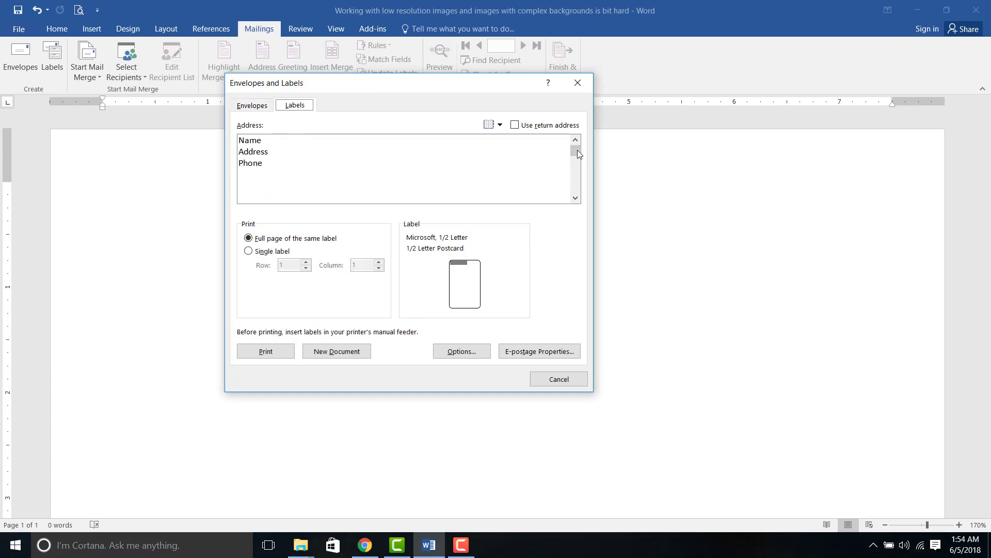
pyautogui.moveTo(577, 150)
pyautogui.mouseDown()
pyautogui.moveTo(576, 187)
pyautogui.moveTo(342, 240)
pyautogui.mouseUp()
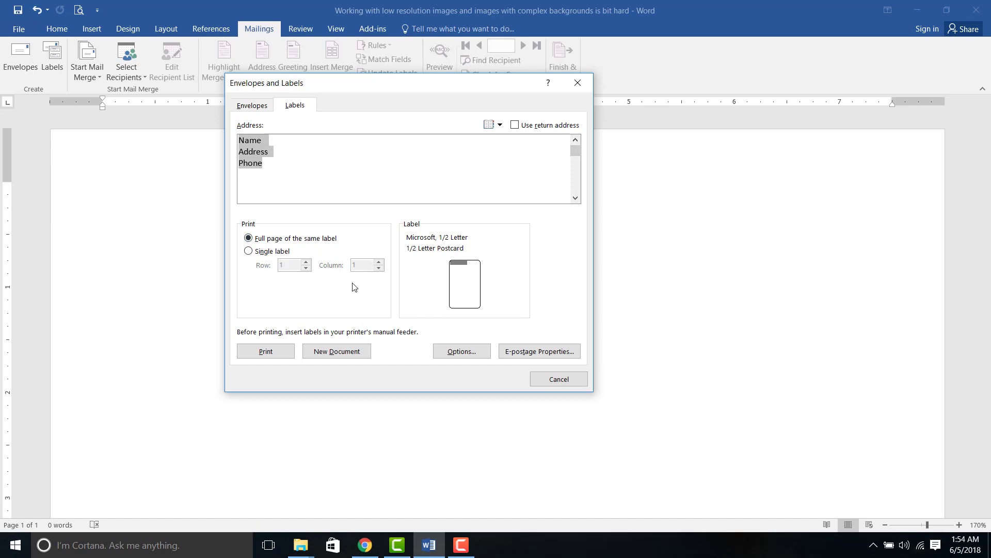
pyautogui.click(261, 251)
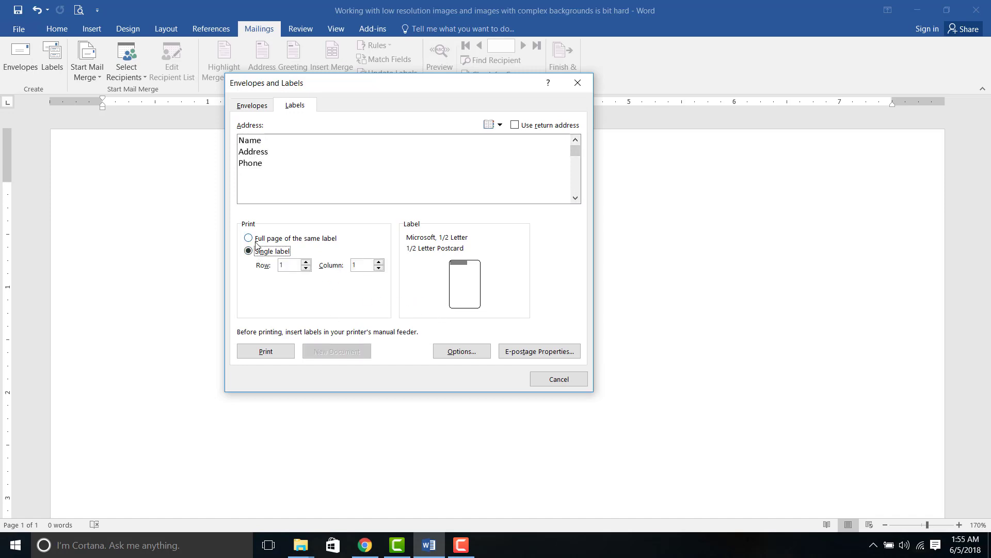
pyautogui.click(258, 239)
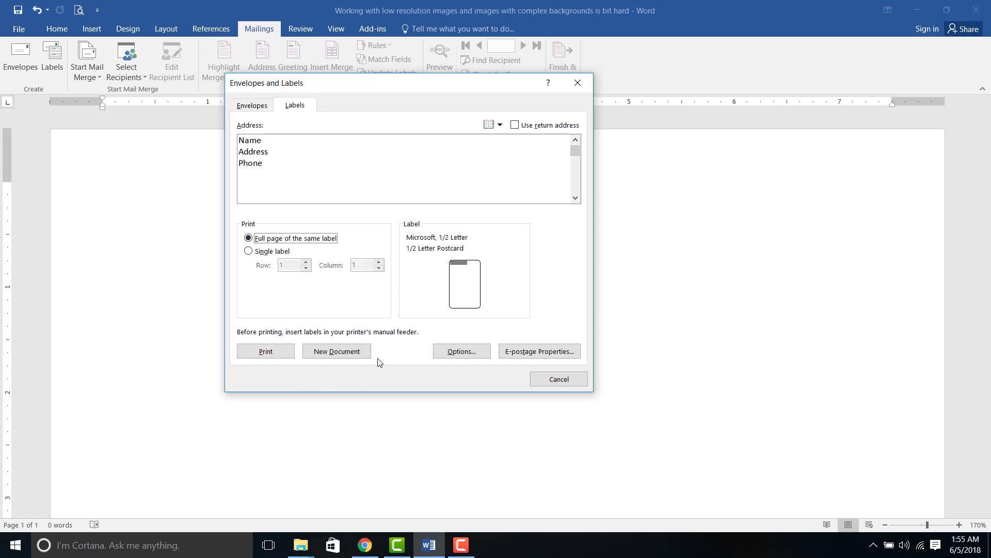
pyautogui.click(252, 105)
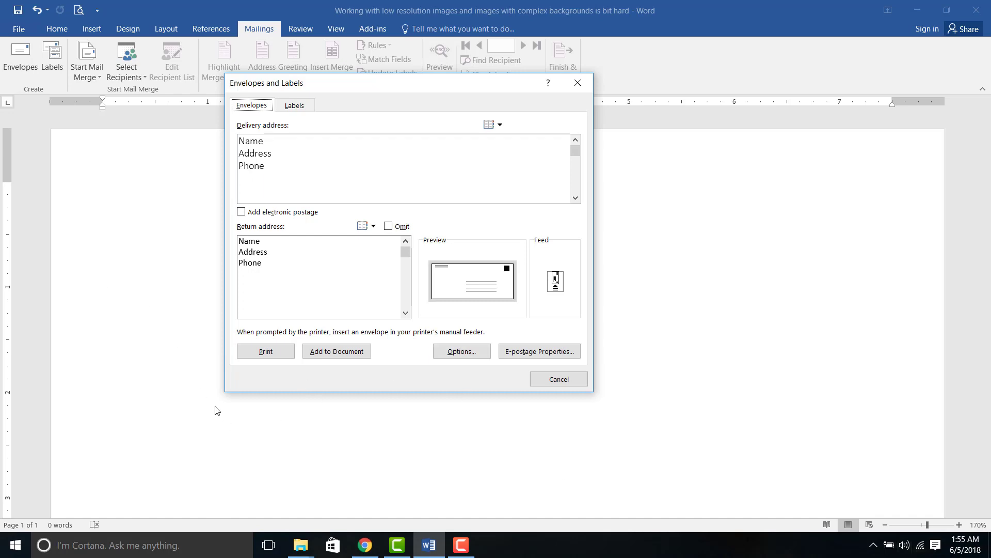
# Print the envelope, save the return address as default, and check the printer queue.
pyautogui.click(268, 356)
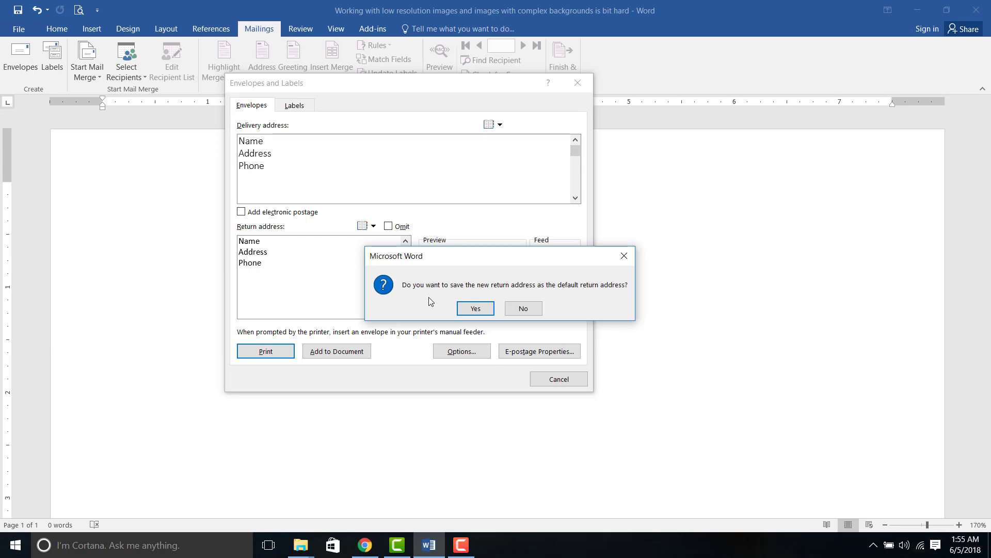
pyautogui.click(473, 309)
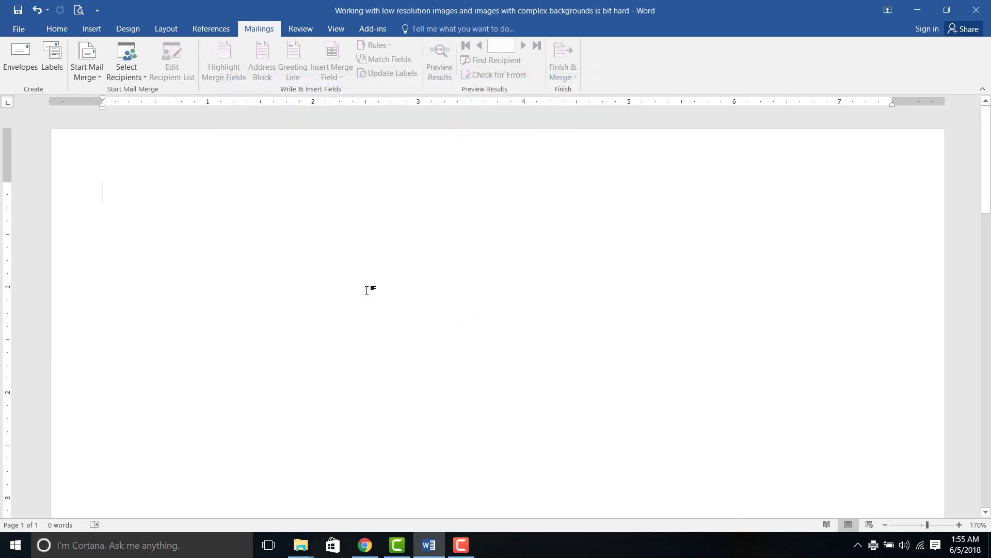
pyautogui.doubleClick(874, 546)
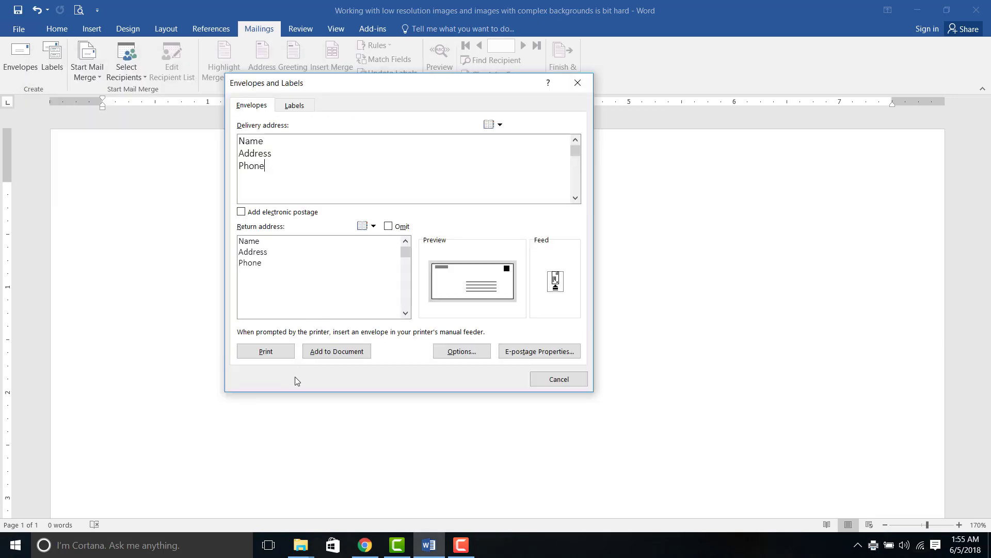
# Add the envelope to the document as its own page and scroll through it.
pyautogui.click(326, 351)
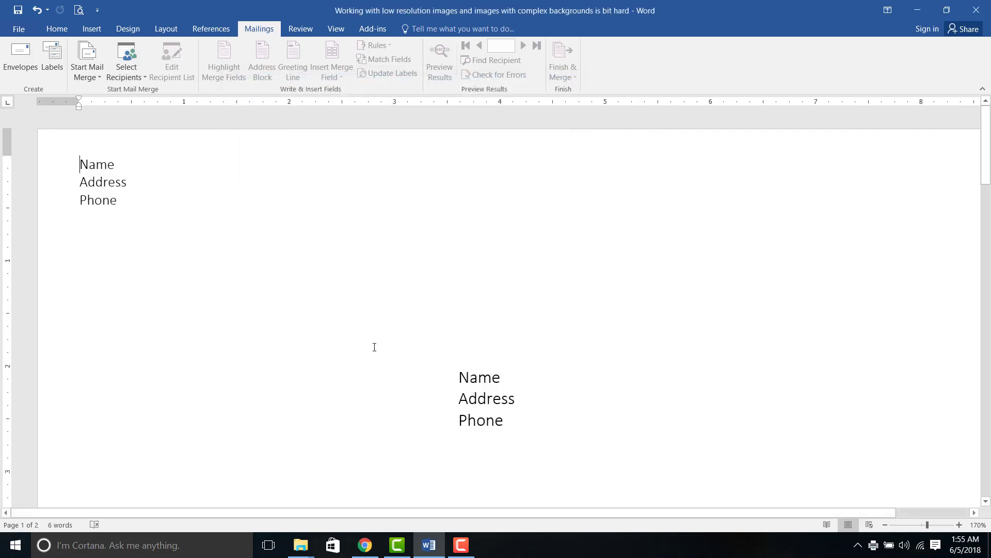
pyautogui.keyDown('ctrl'); pyautogui.scroll(-4, 500, 348); pyautogui.keyUp('ctrl')
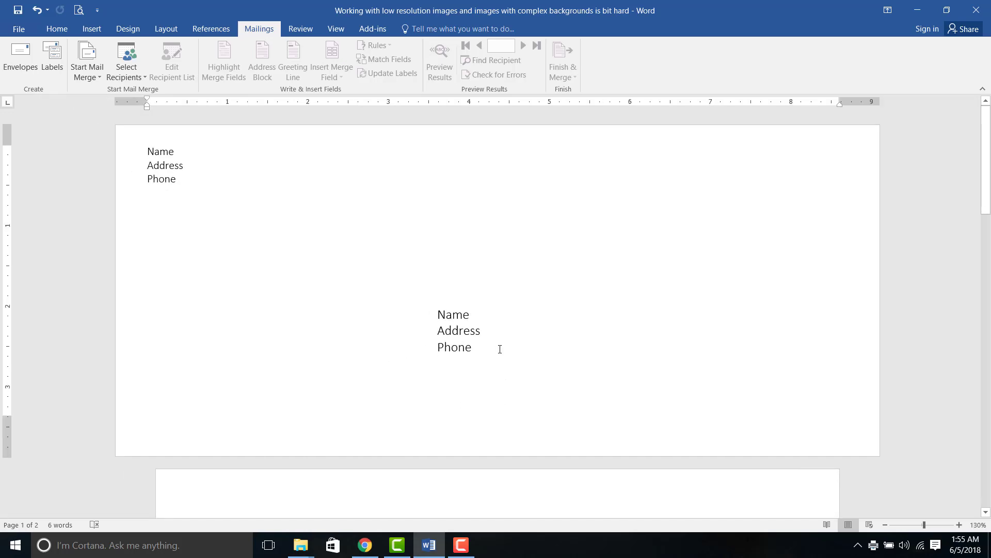
pyautogui.scroll(-2, 582, 464)
pyautogui.scroll(2, 569, 351)
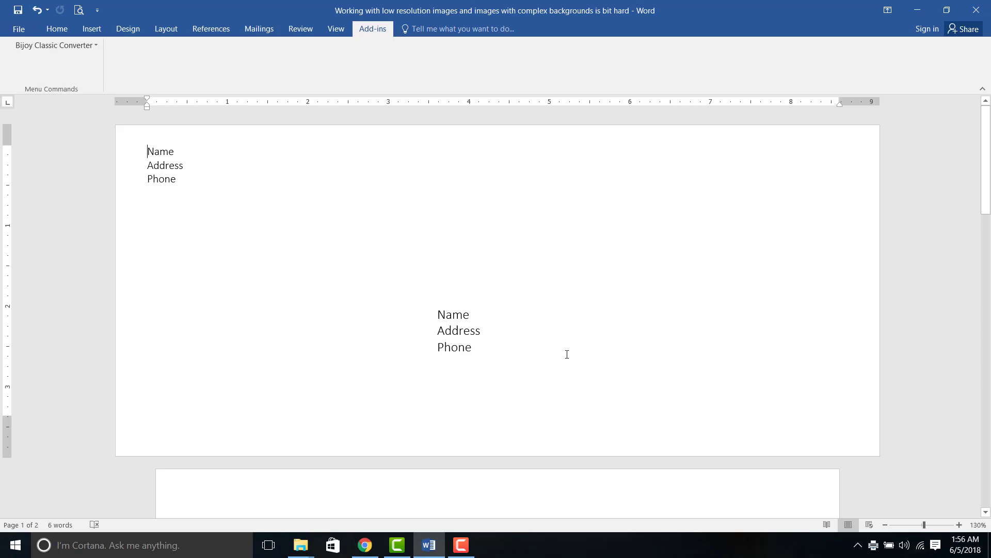
# Show the Home tab formatting tools and scroll over the envelope page again.
pyautogui.click(57, 29)
pyautogui.scroll(-1, 116, 35)
pyautogui.scroll(-1, 111, 36)
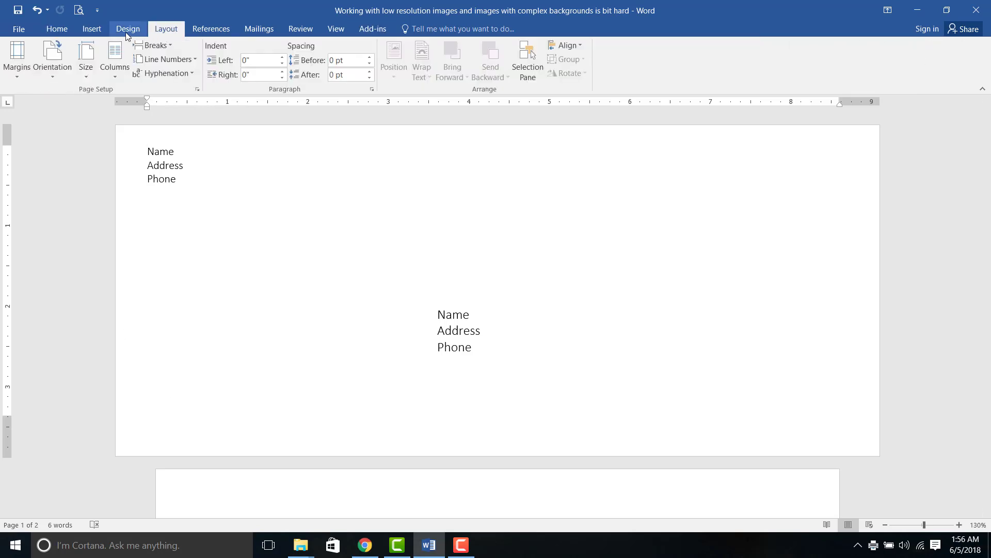
pyautogui.scroll(2, 108, 37)
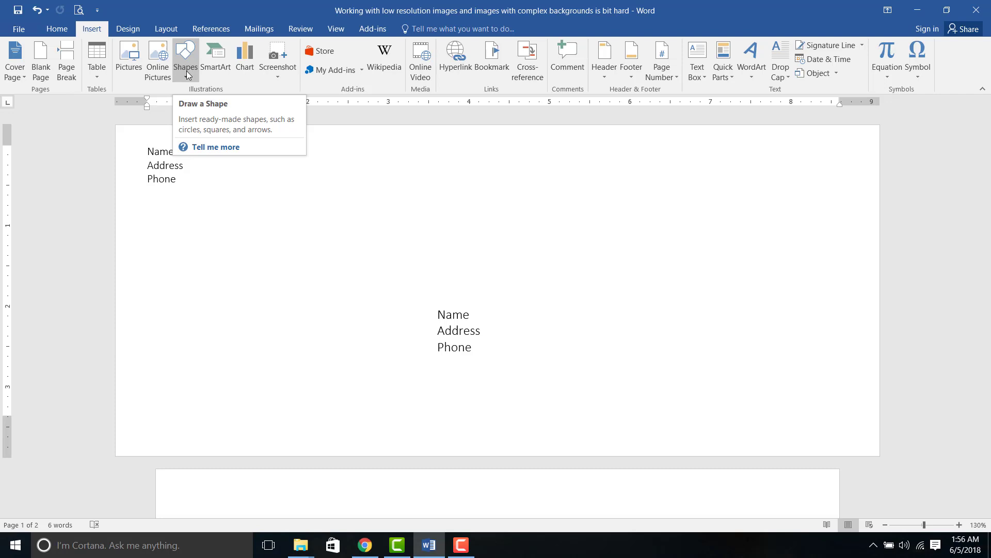
pyautogui.scroll(-4, 187, 75)
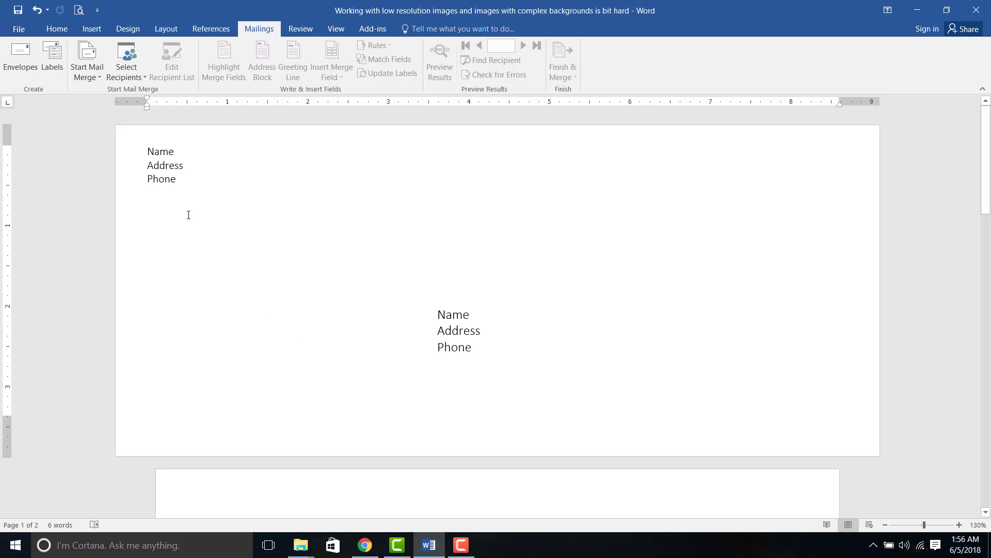
pyautogui.click(55, 61)
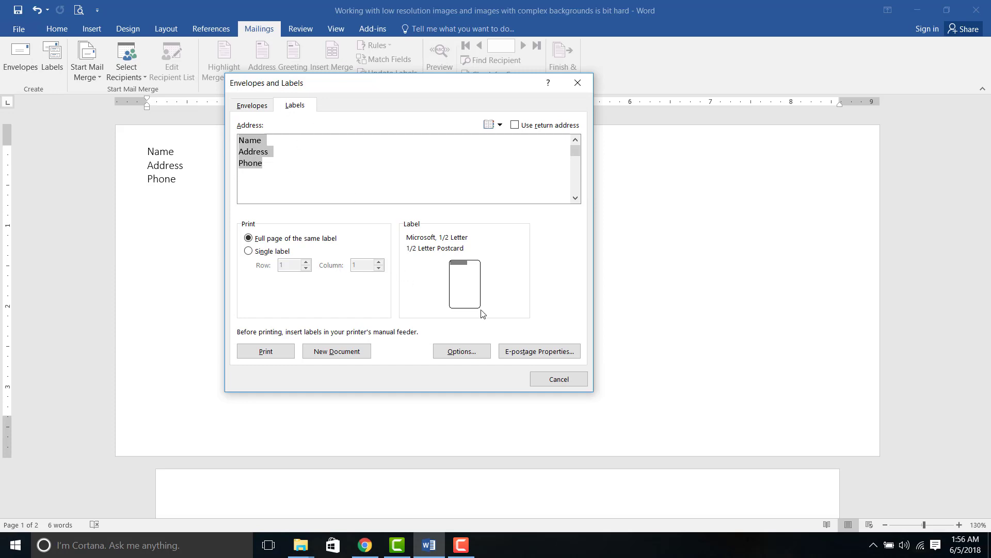
pyautogui.click(551, 382)
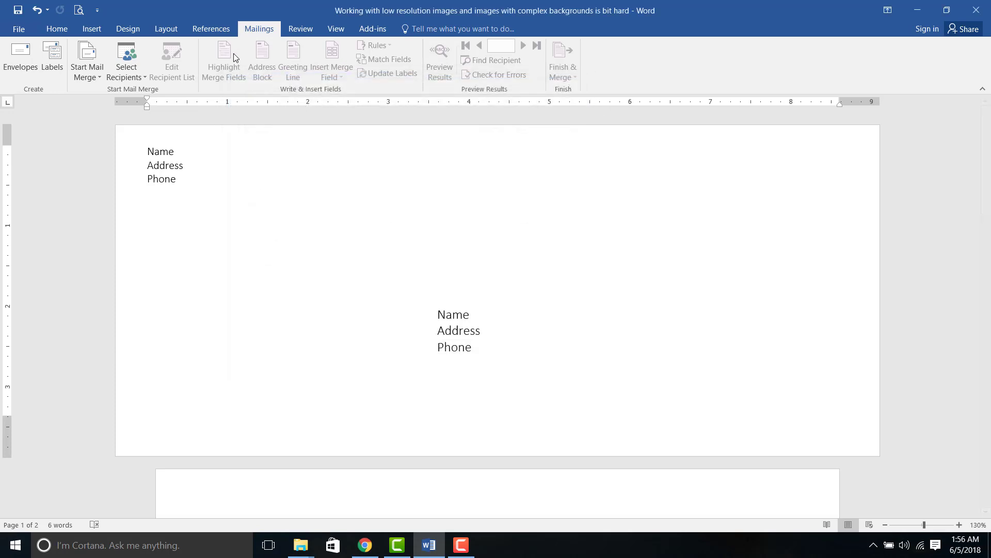